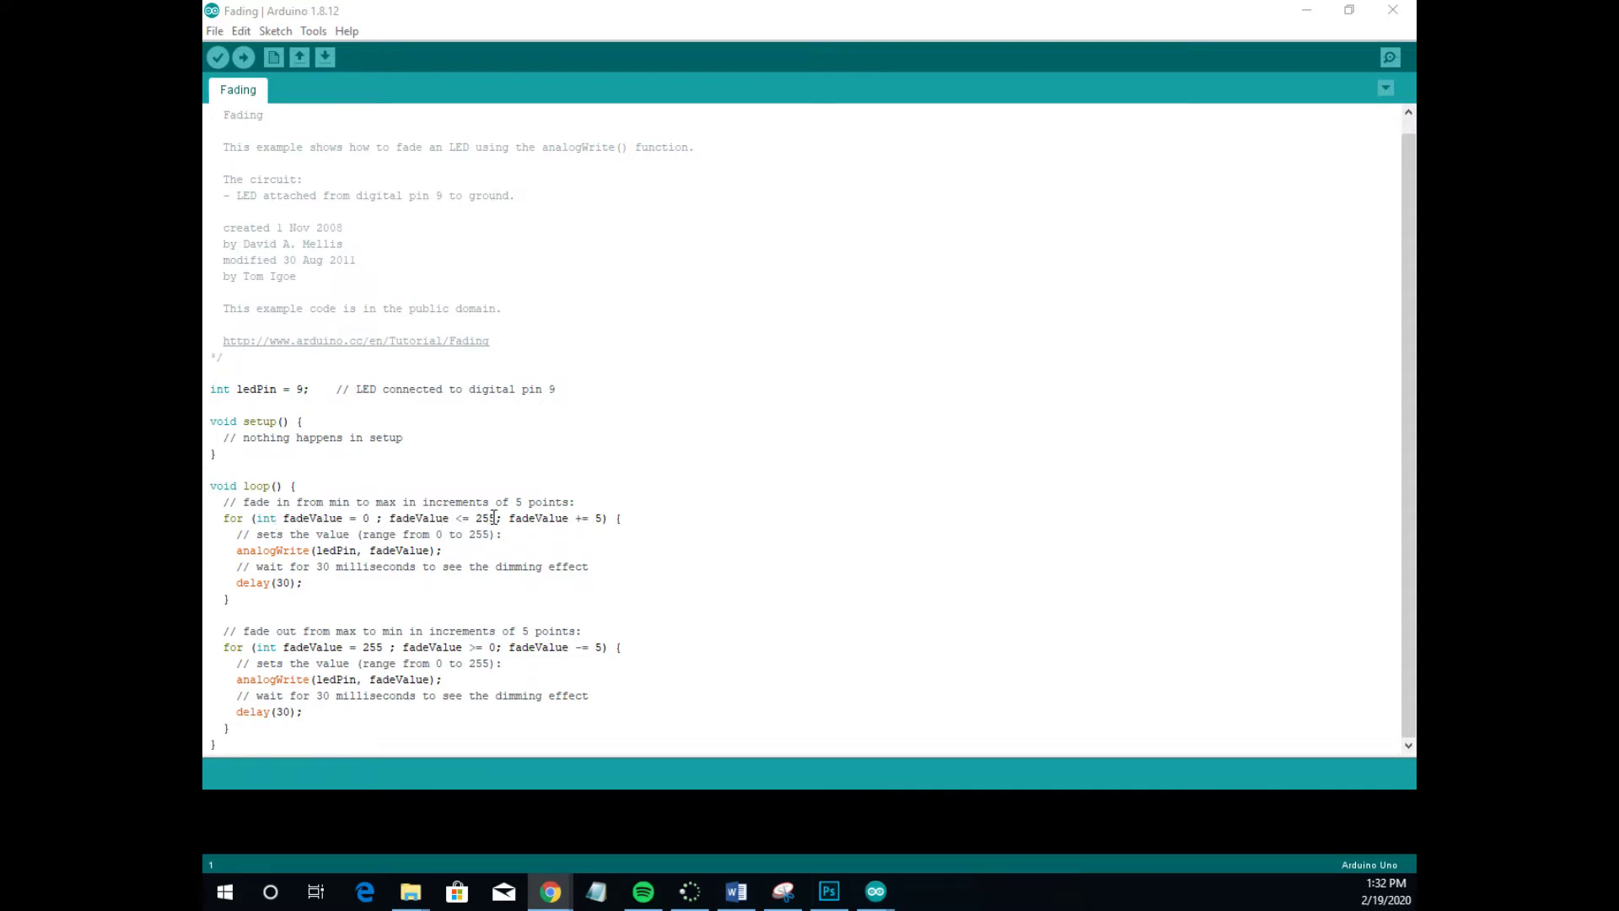
{"action": "double_click", "coordinate": [600, 517]}
{"action": "left_click", "coordinate": [285, 550]}
{"action": "left_click", "coordinate": [295, 584]}
{"action": "left_click_drag", "start_coordinate": [432, 679], "coordinate": [371, 680]}
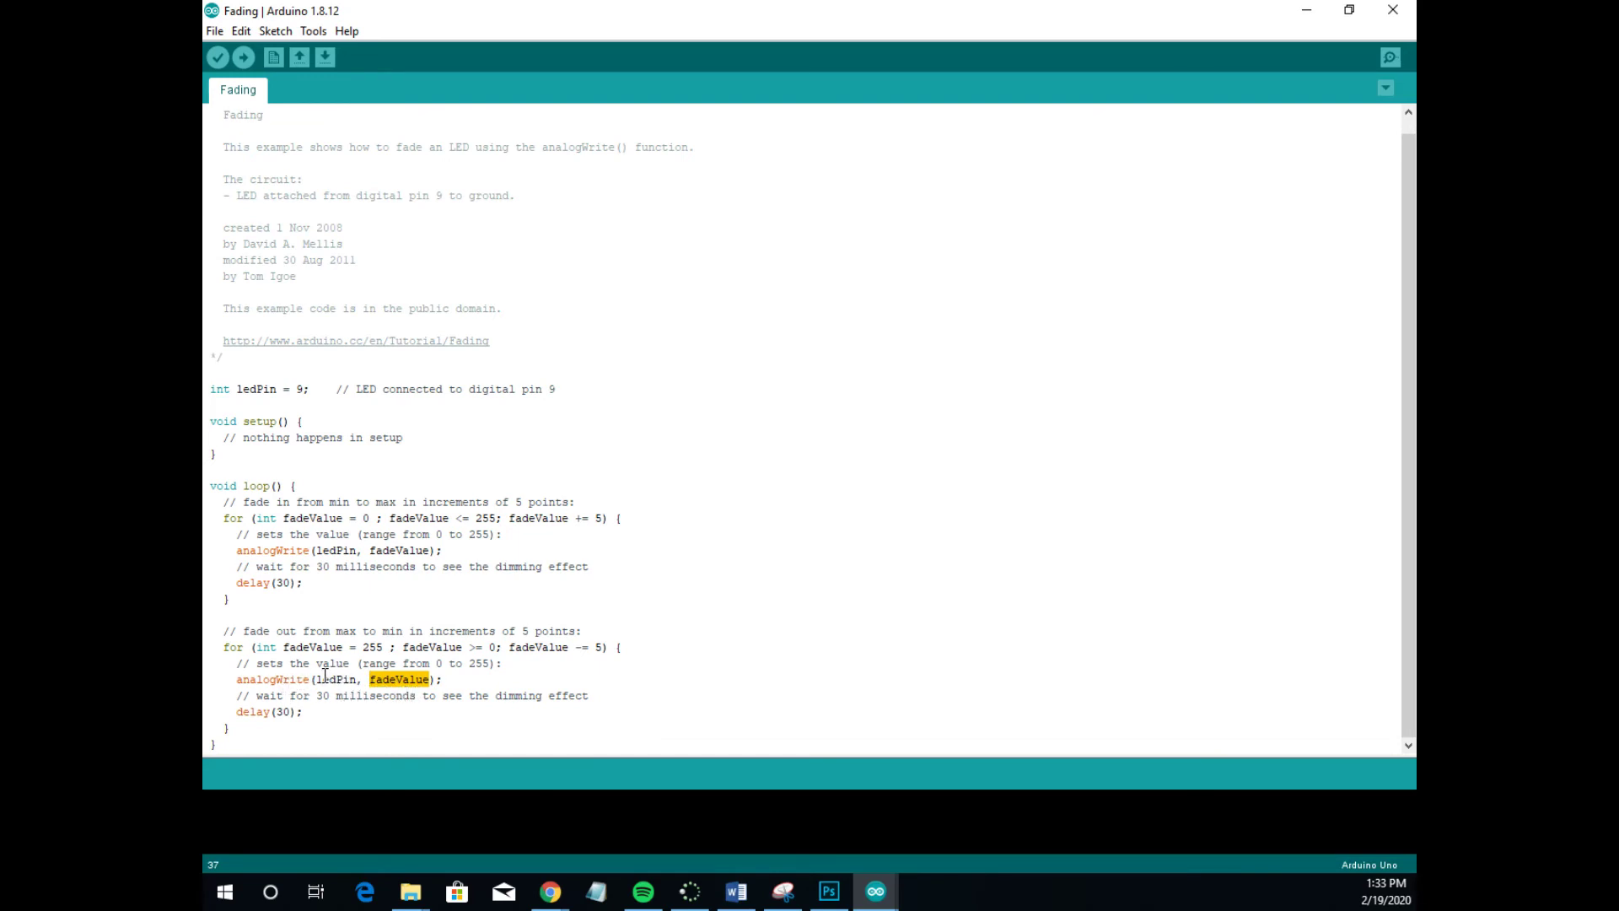
{"action": "mouse_move", "coordinate": [357, 679]}
{"action": "left_mouse_down"}
{"action": "mouse_move", "coordinate": [317, 679]}
{"action": "mouse_move", "coordinate": [435, 679]}
{"action": "left_mouse_up"}
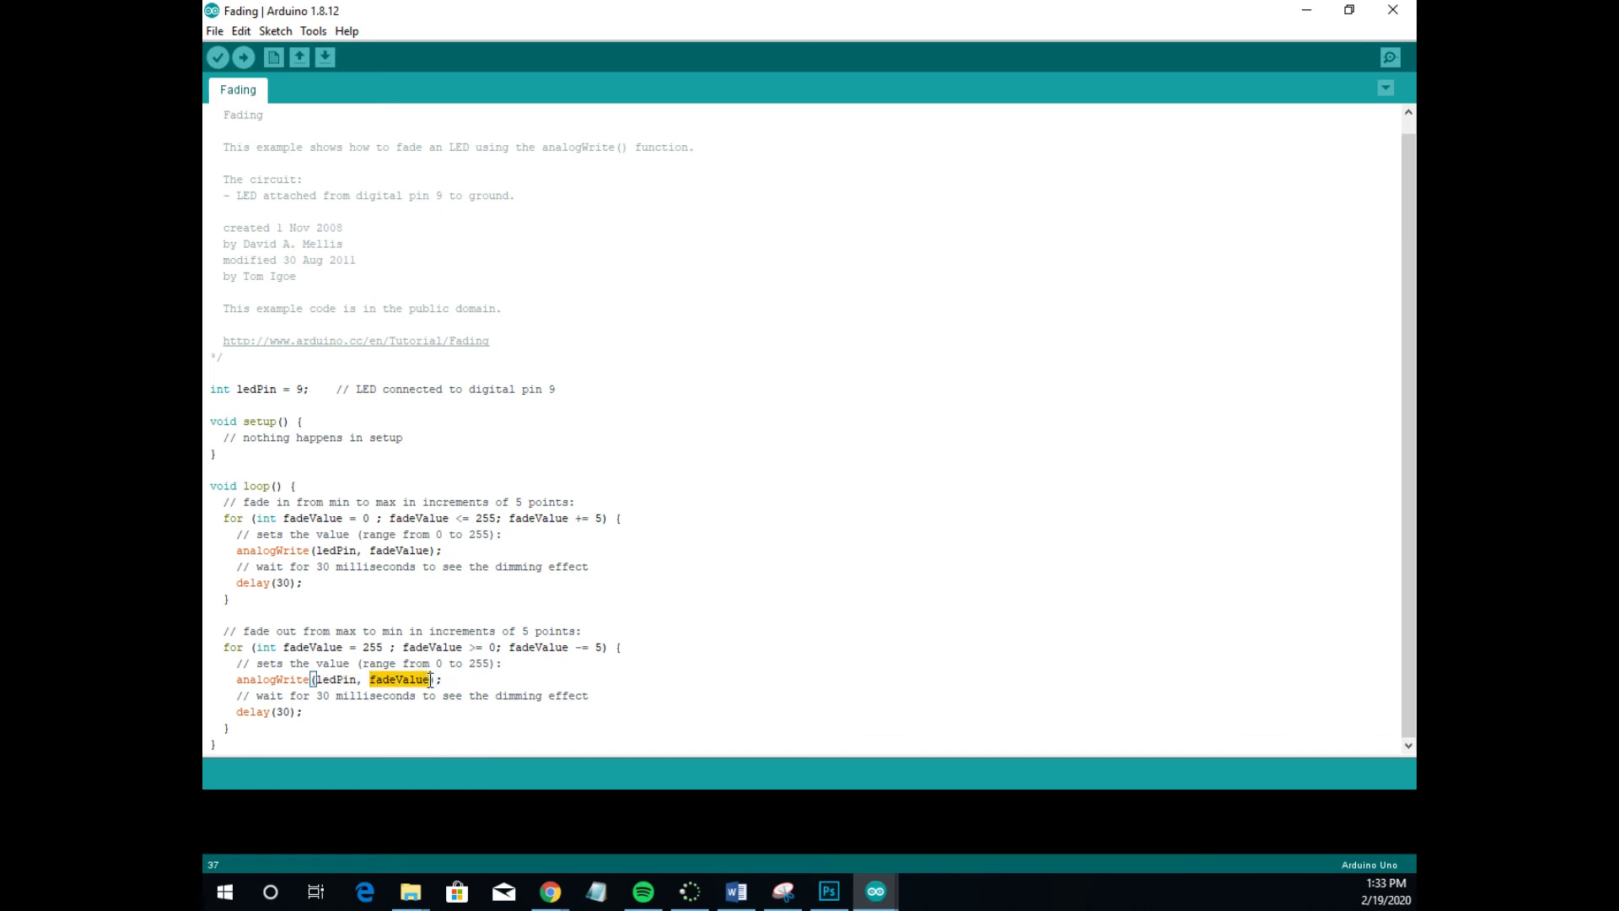